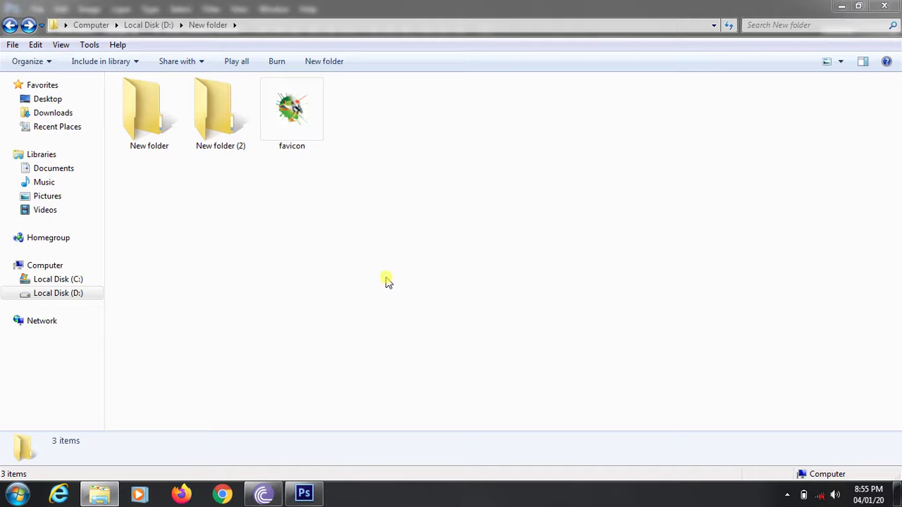
Step: Open the icon selection for New folder (2) from its customization properties
click(210, 93)
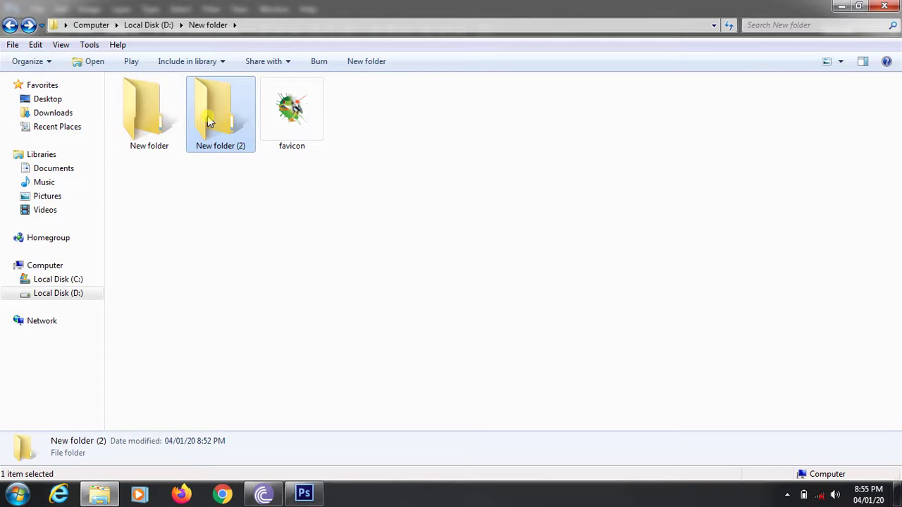
click(359, 242)
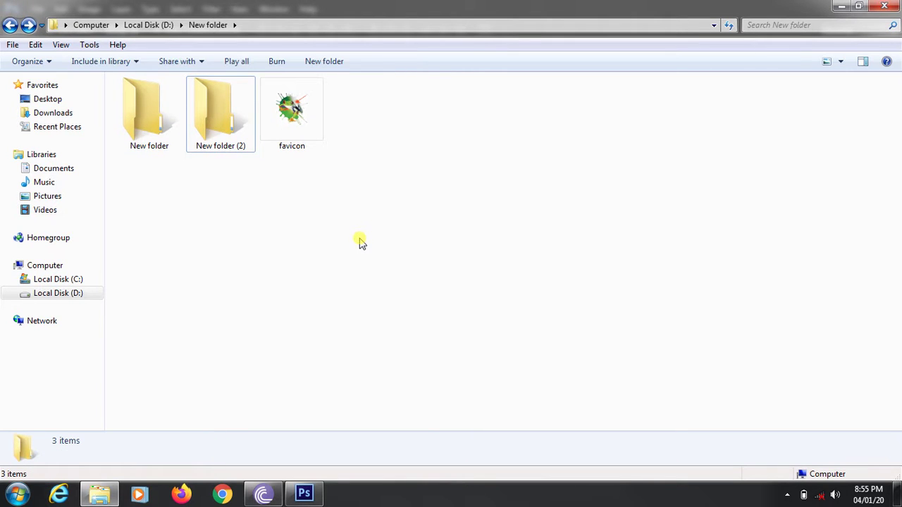
click(221, 113)
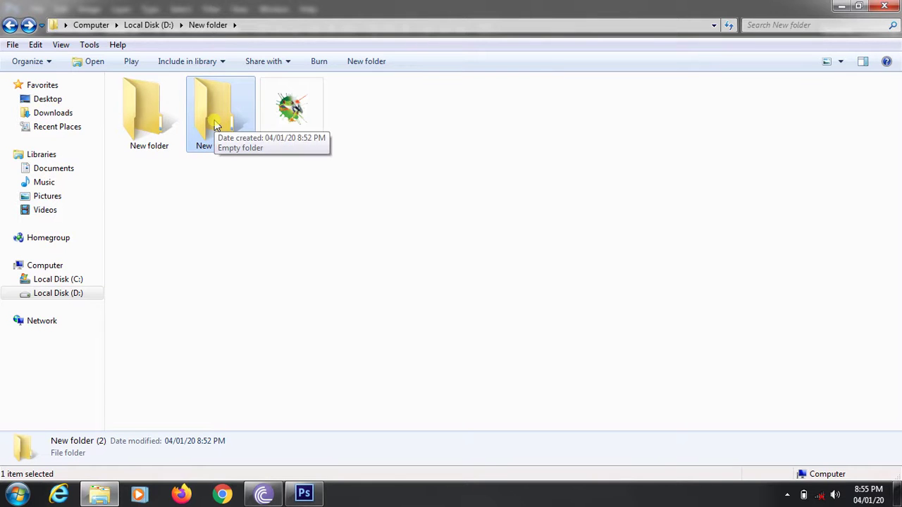
right_click(216, 126)
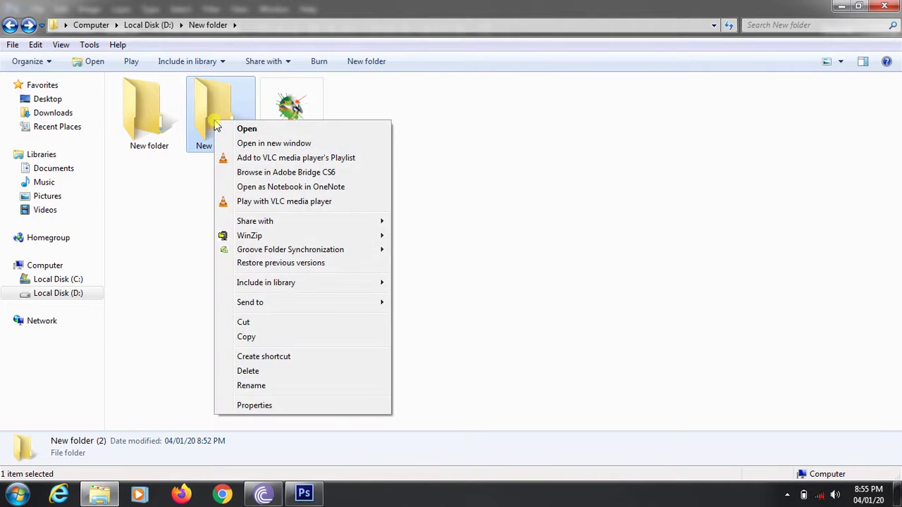
click(258, 406)
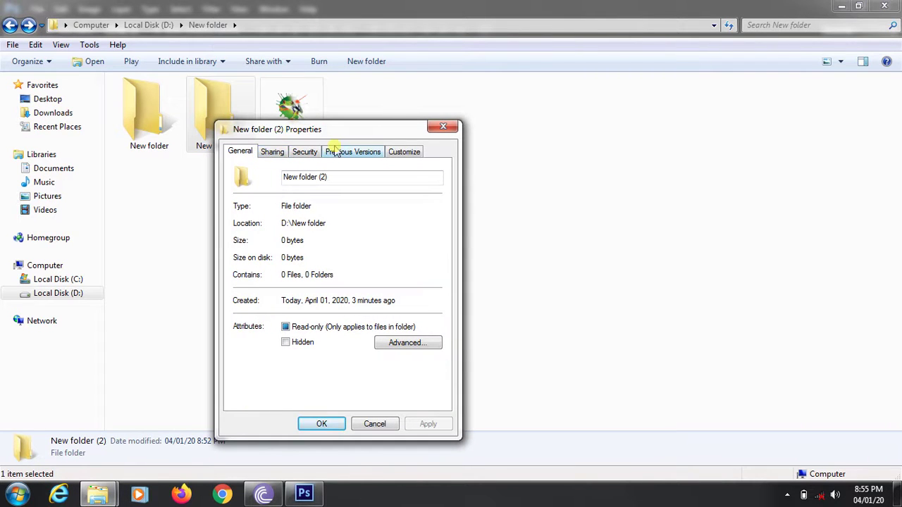
click(403, 152)
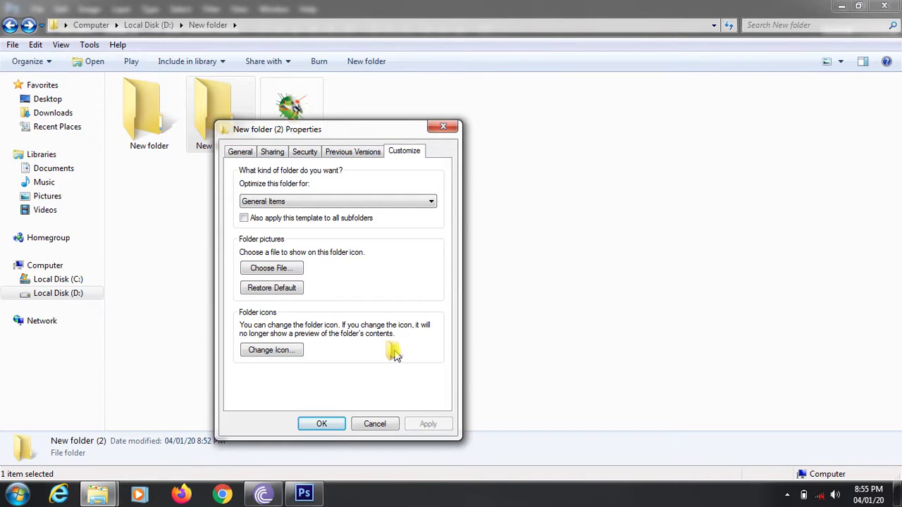
click(273, 350)
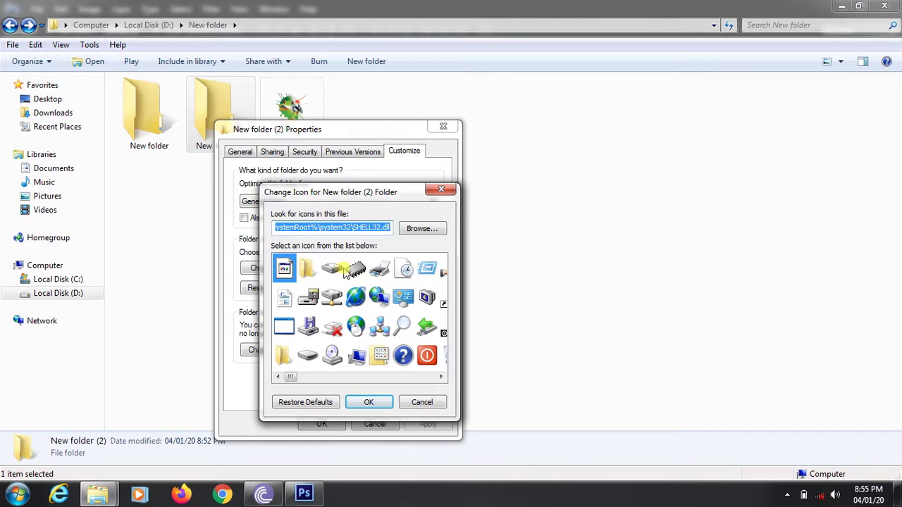
Step: Examine the built-in system icons offered for the folder, including the folder, drive, chip, printer and clock icons
click(308, 267)
click(331, 268)
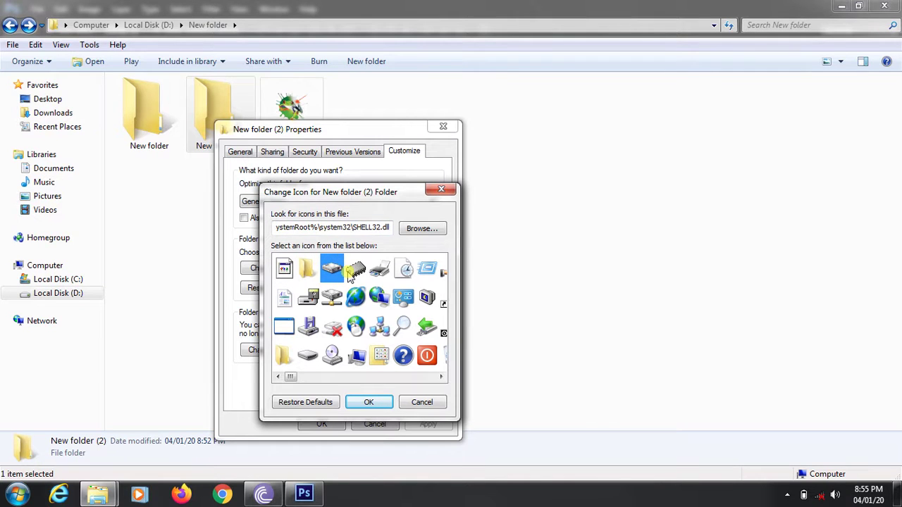
click(356, 268)
click(381, 270)
click(404, 270)
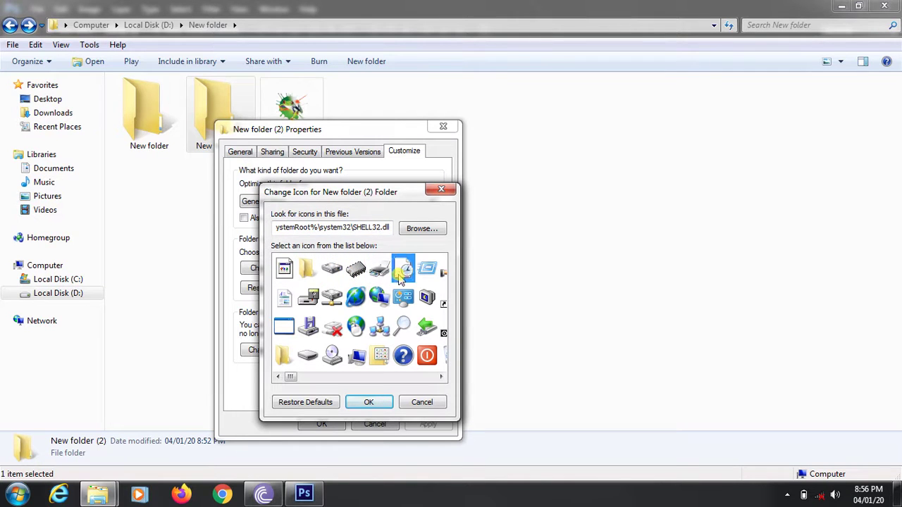
click(426, 269)
click(423, 325)
click(332, 328)
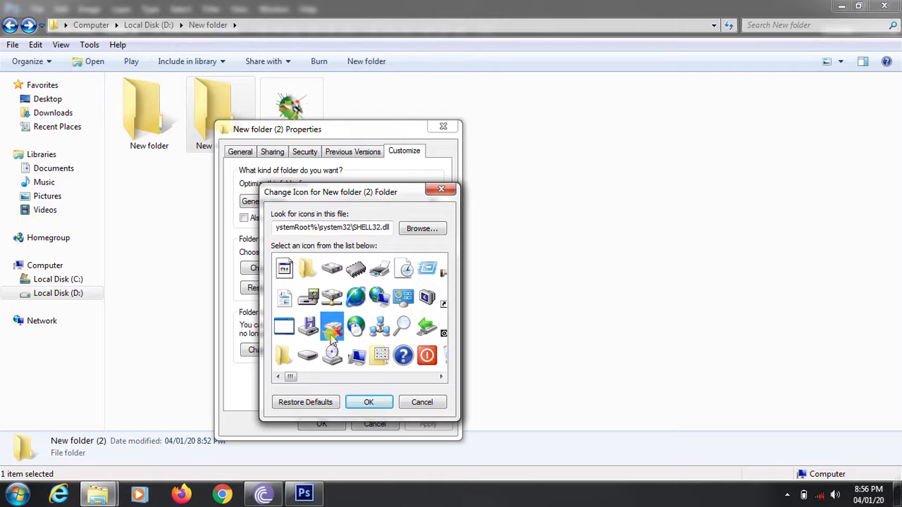
click(307, 271)
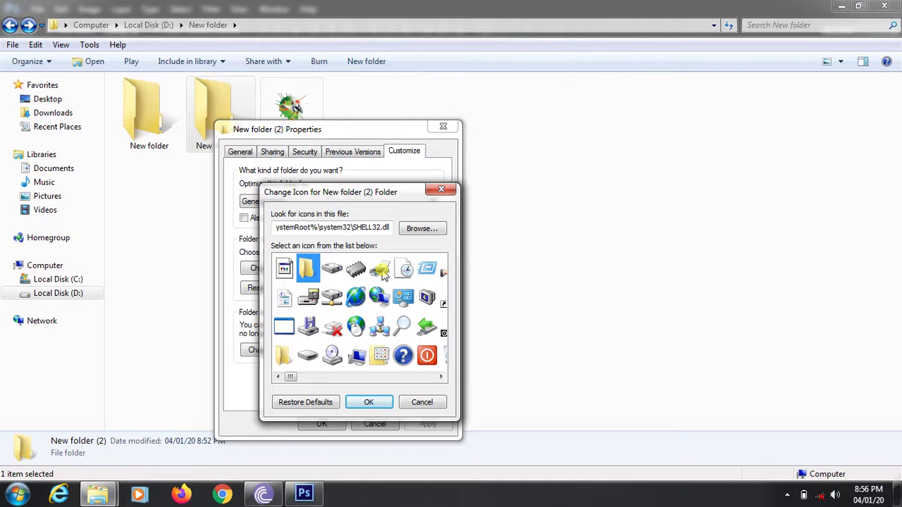
click(380, 271)
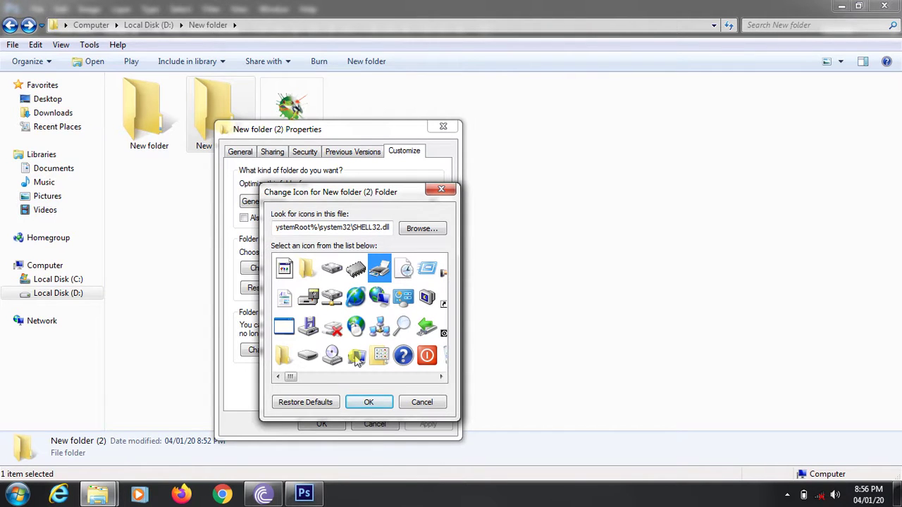
click(334, 271)
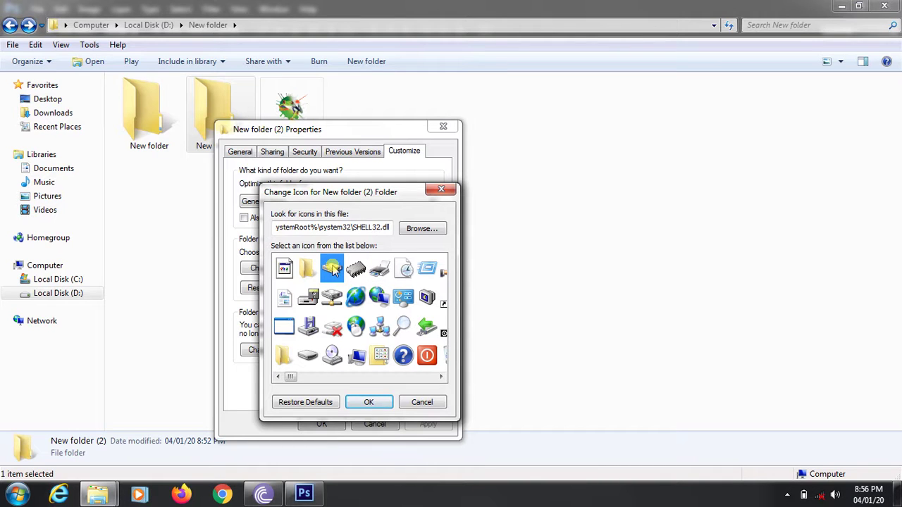
Step: Choose the desktop computer icon for New folder (2), apply it and close the folder's properties
click(358, 358)
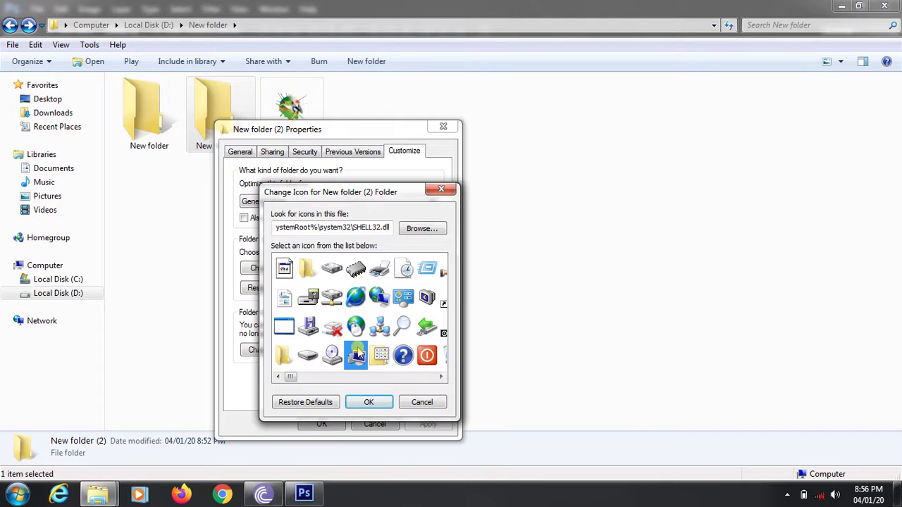
click(366, 402)
click(429, 430)
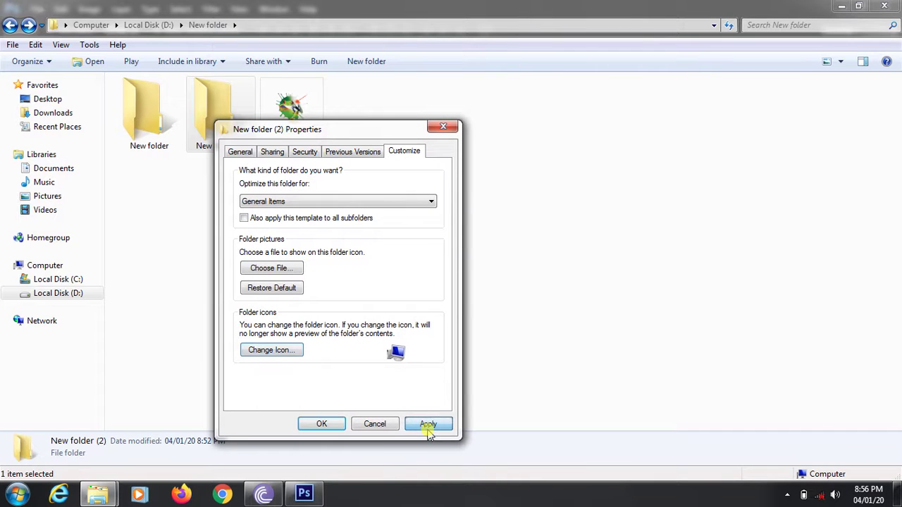
click(323, 424)
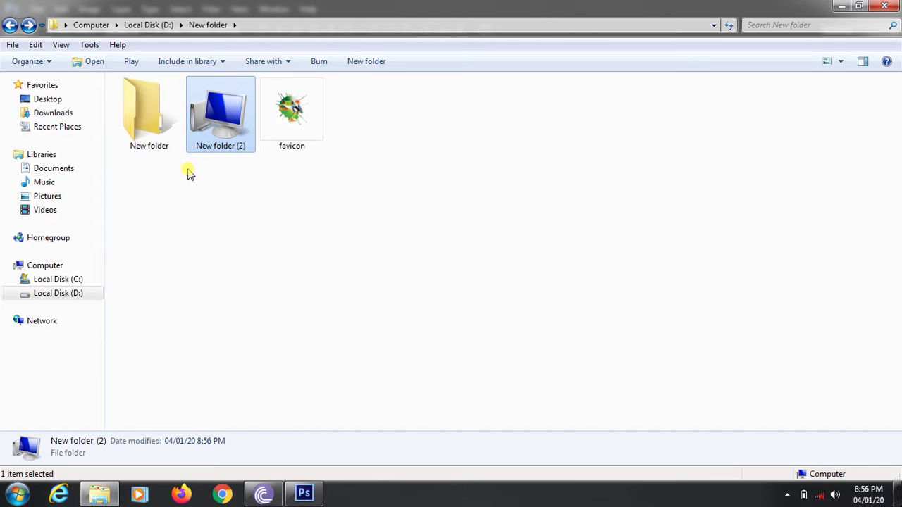
Step: Open New folder (2) to check its contents and return to the parent folder
double_click(221, 119)
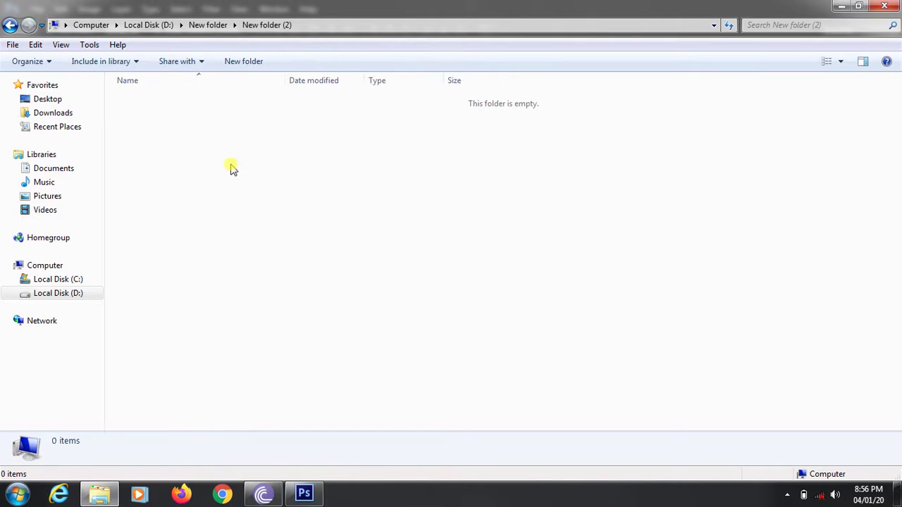
key(BackSpace)
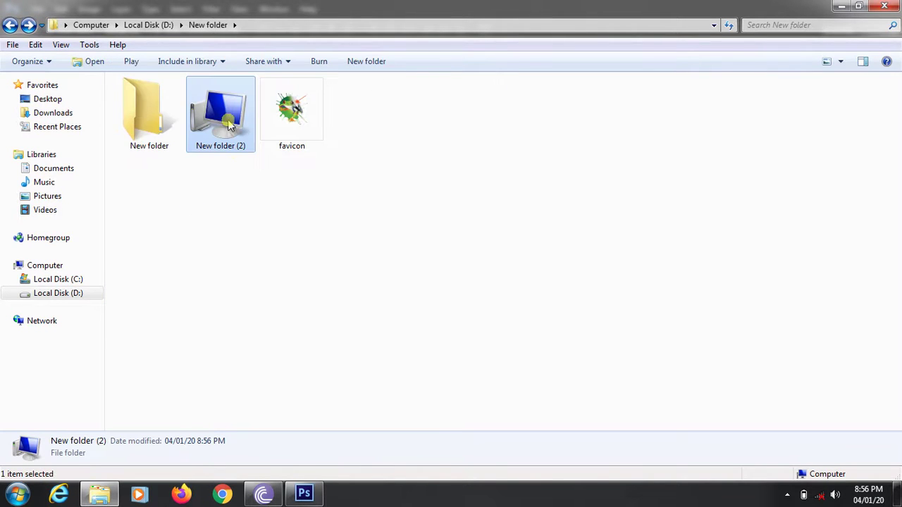
click(225, 237)
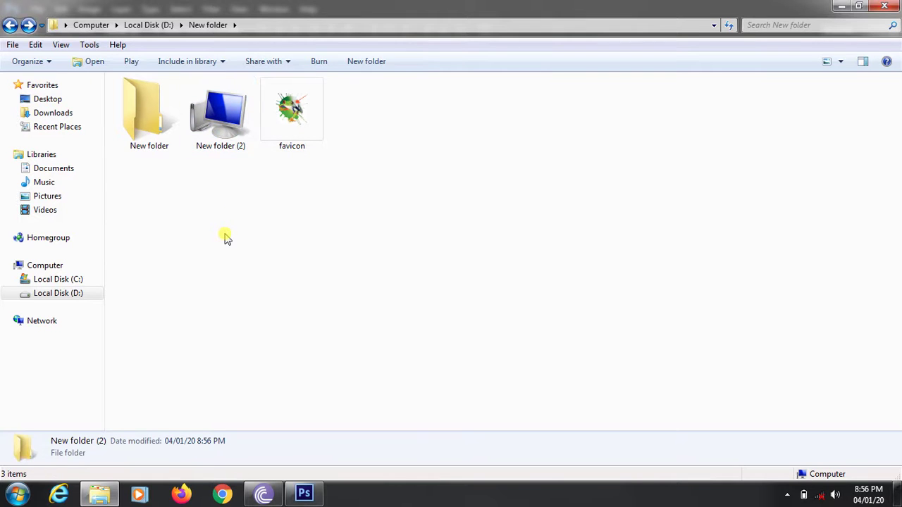
Step: Open the customization settings of New folder (2) and move the properties dialog clear of the files
click(237, 136)
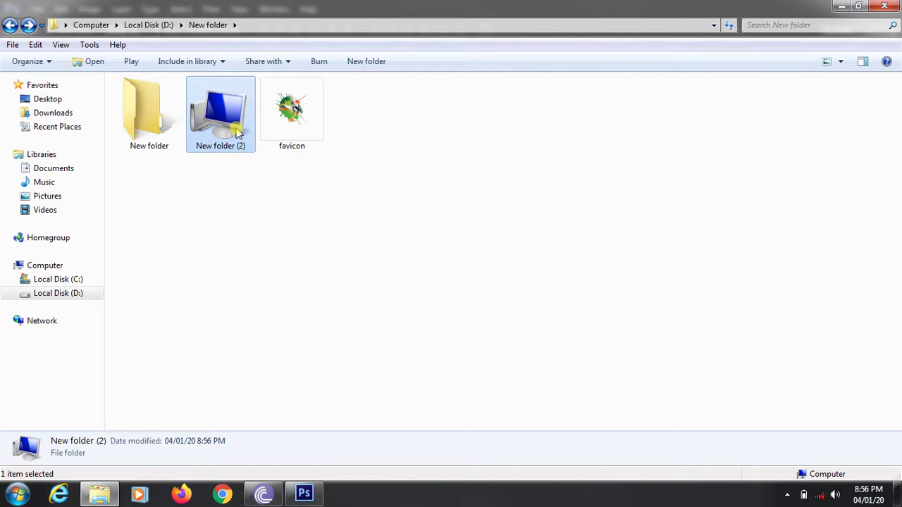
right_click(237, 135)
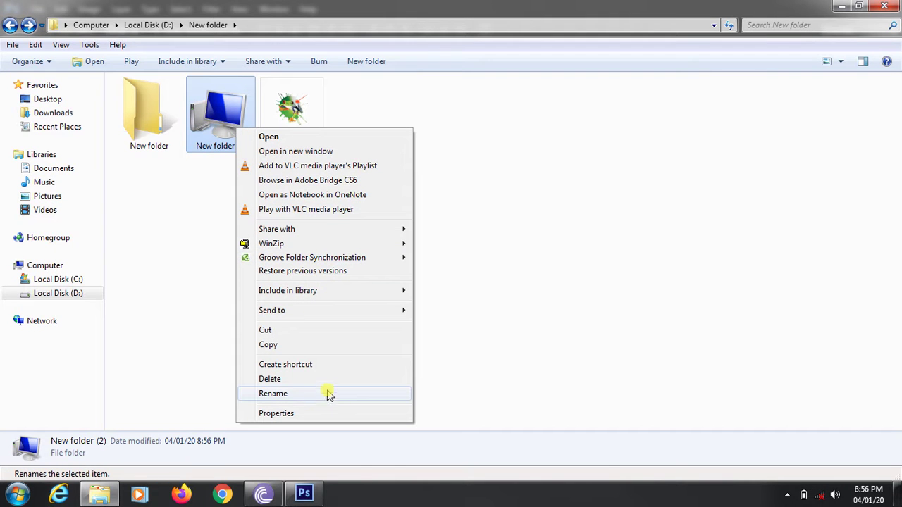
click(277, 414)
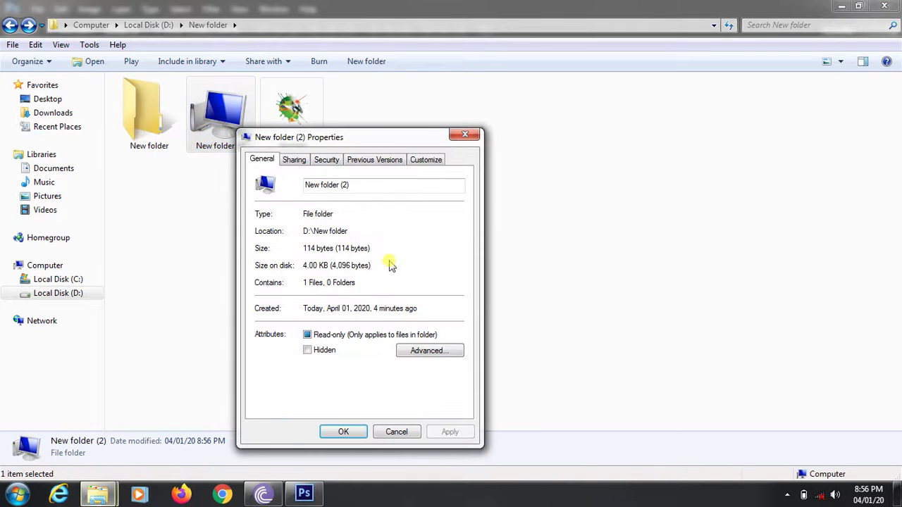
click(423, 161)
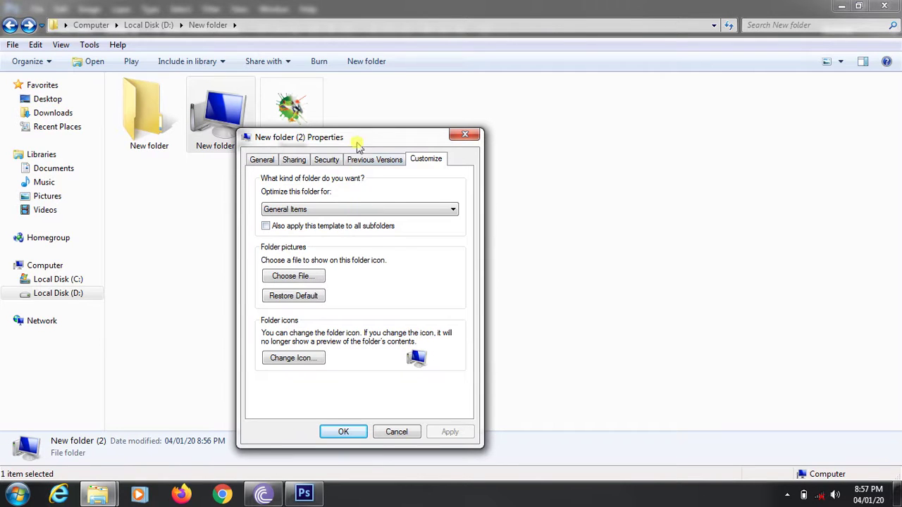
drag(358, 136, 575, 115)
Step: Examine the favicon file, switch to Photoshop to view both open frog image documents, and return to the folder window
click(302, 100)
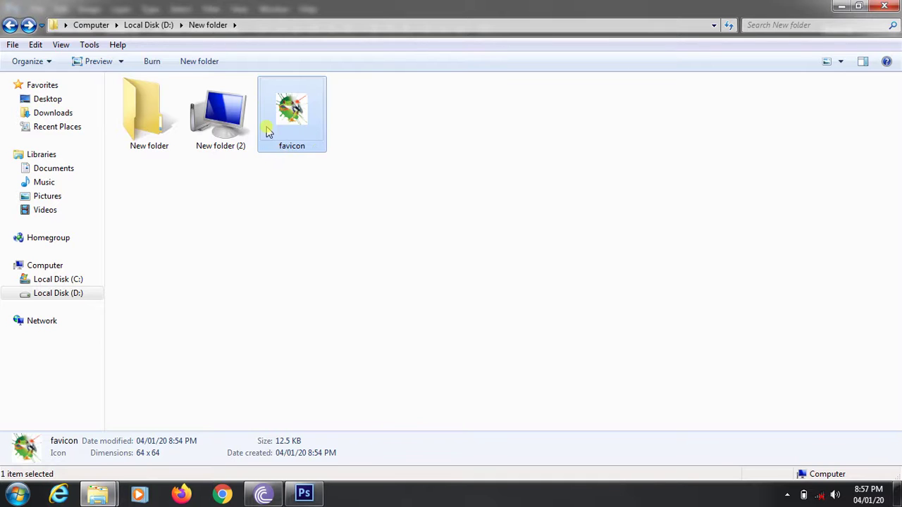
click(305, 493)
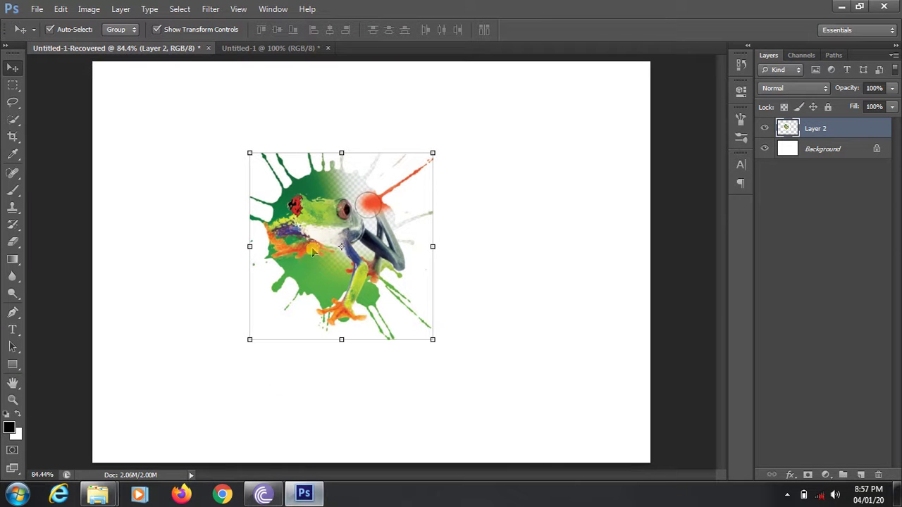
click(251, 49)
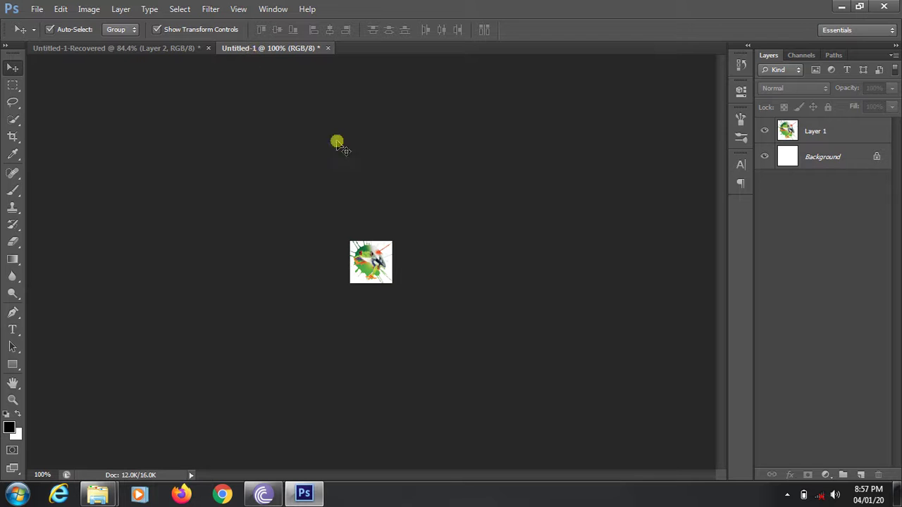
click(180, 50)
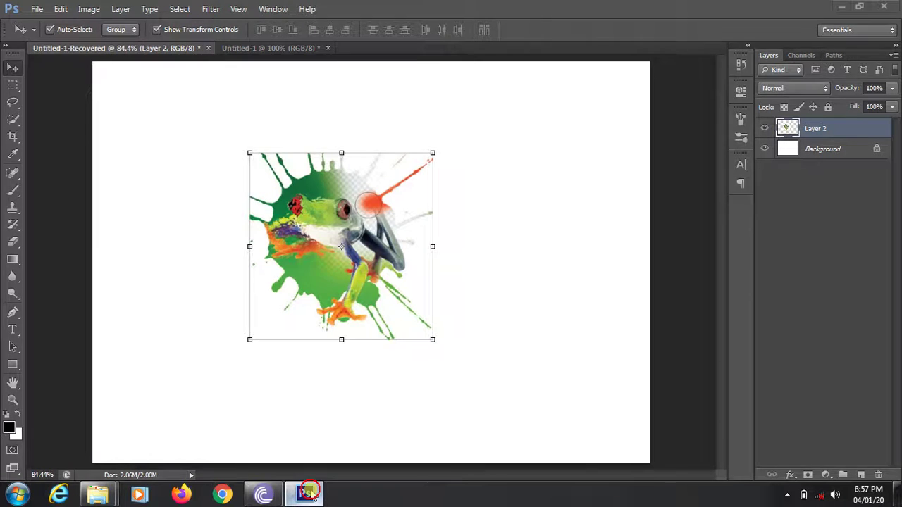
click(308, 493)
click(262, 157)
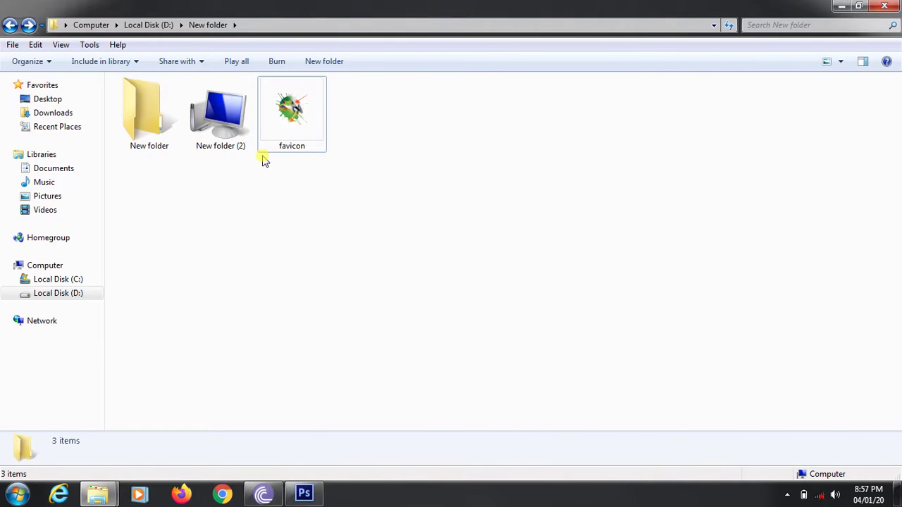
Step: Bring back the properties of New folder (2) and open its icon selection again
click(226, 121)
right_click(226, 122)
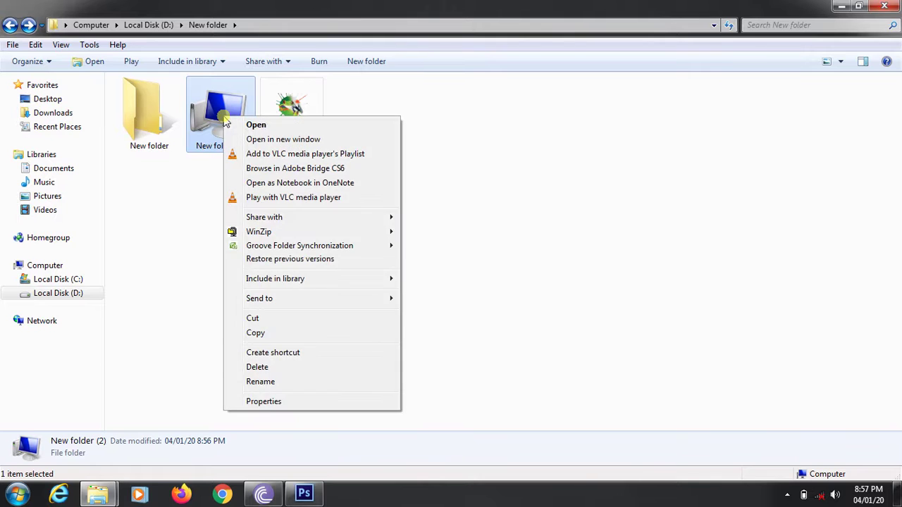
click(264, 401)
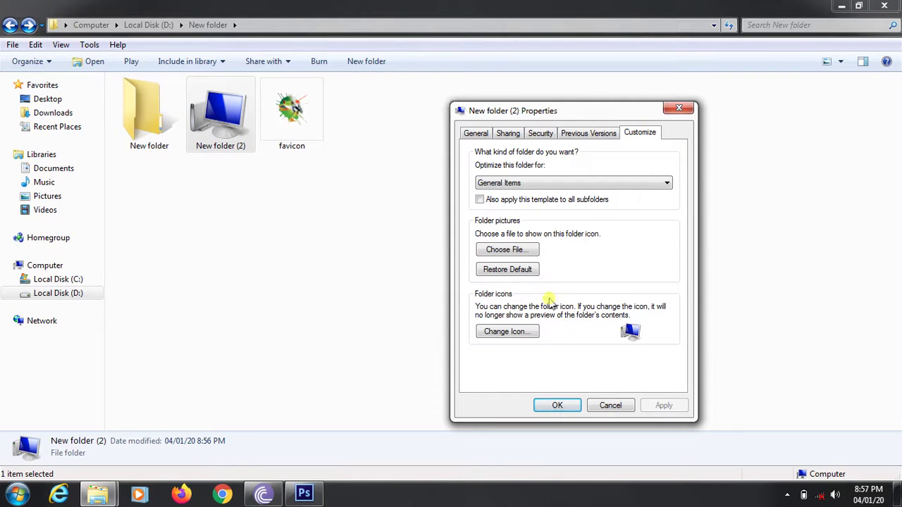
click(506, 337)
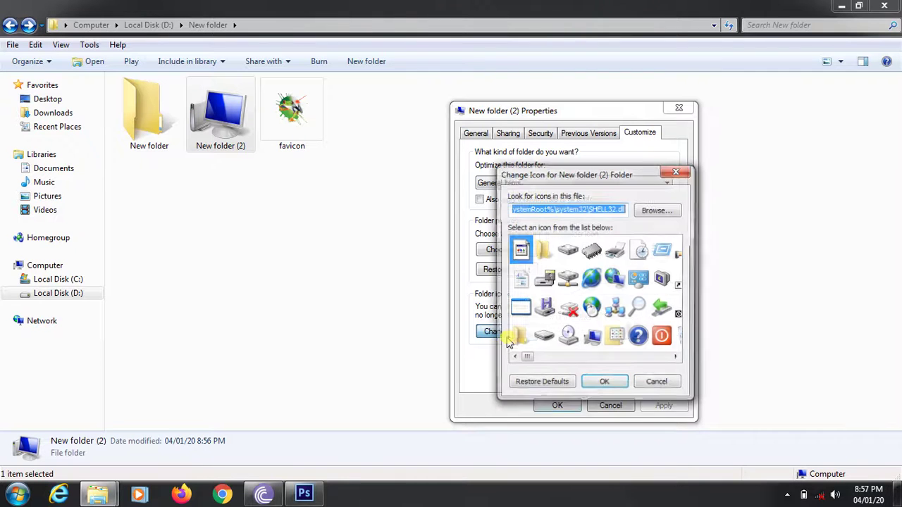
Step: Browse for a custom icon file in New folder on Local Disk (D:)
click(662, 211)
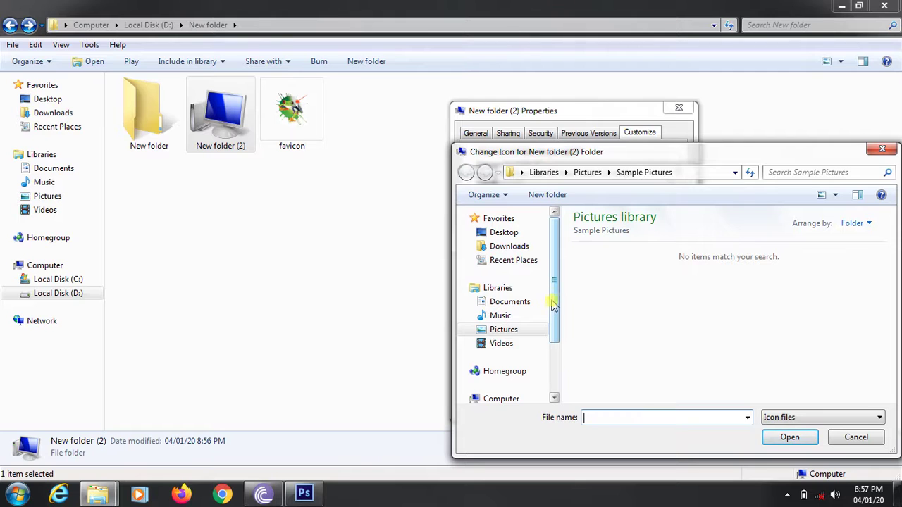
drag(555, 301, 550, 340)
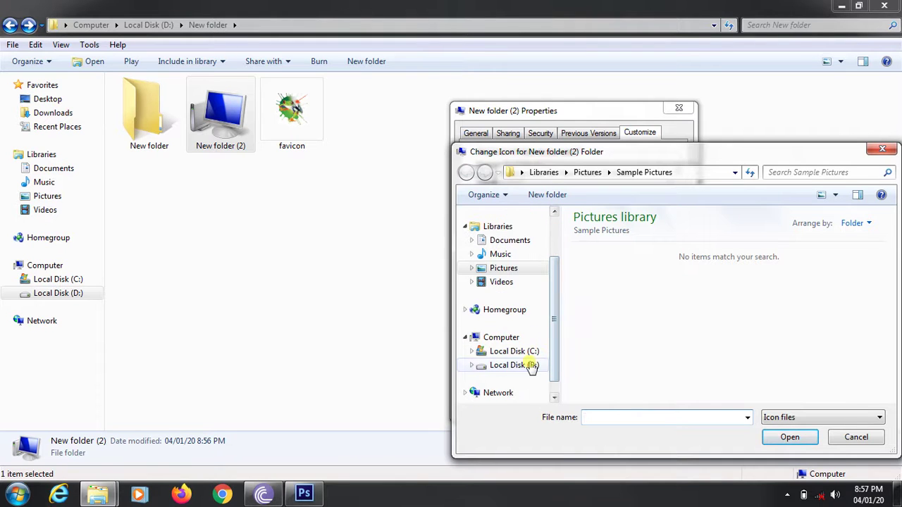
click(531, 366)
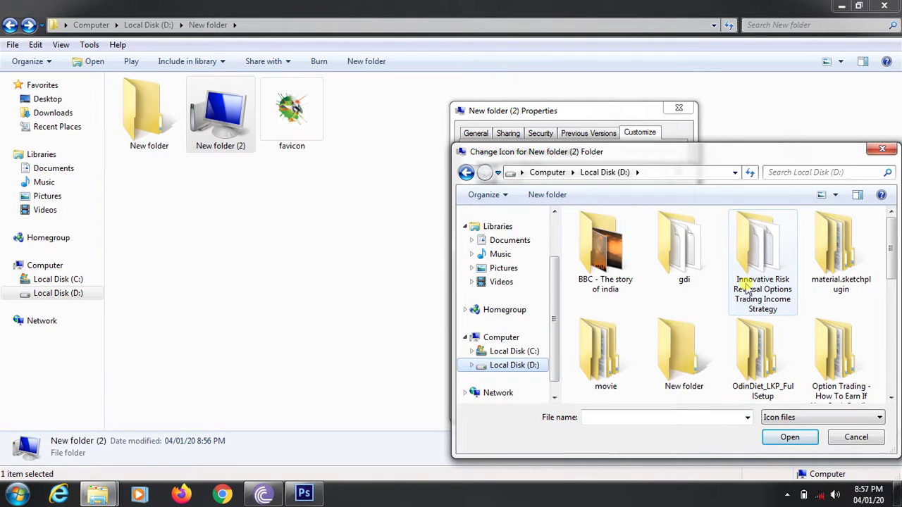
scroll(670, 379, down, 1)
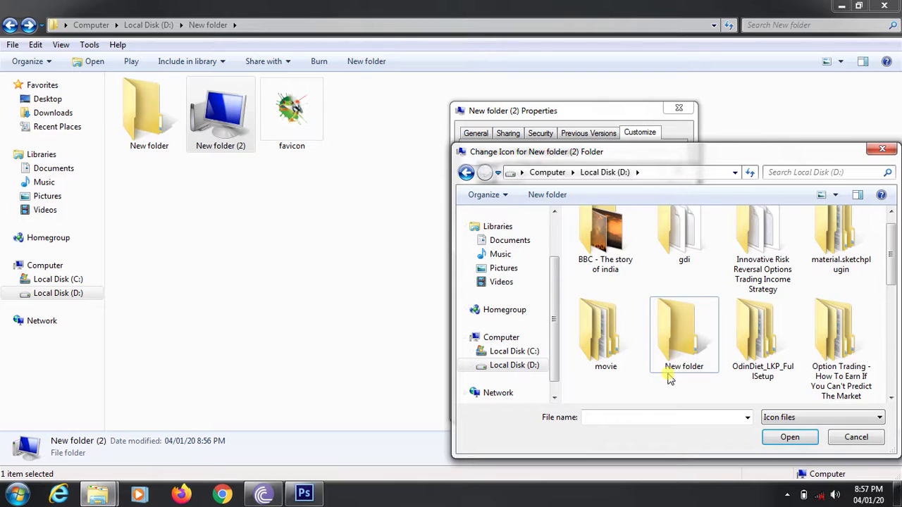
double_click(673, 359)
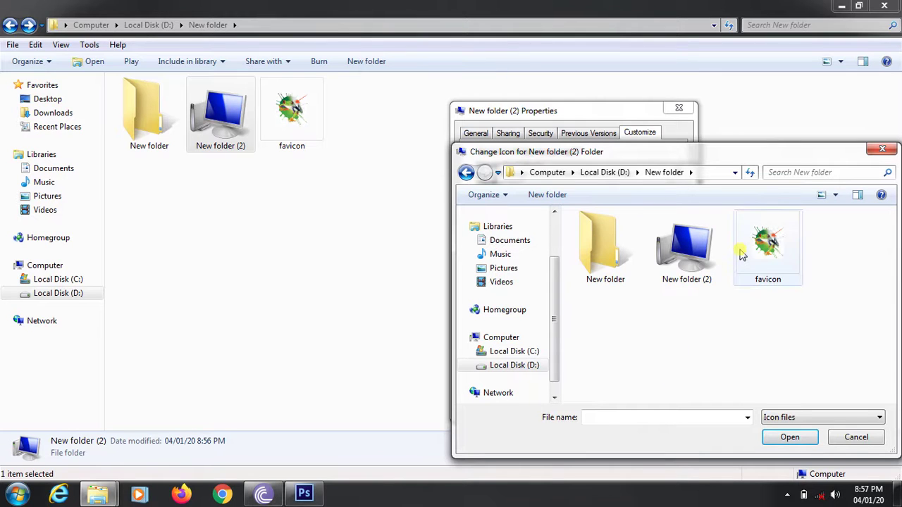
Step: Select favicon, filter the file list by Programs, and return the filter to Icon files
click(742, 255)
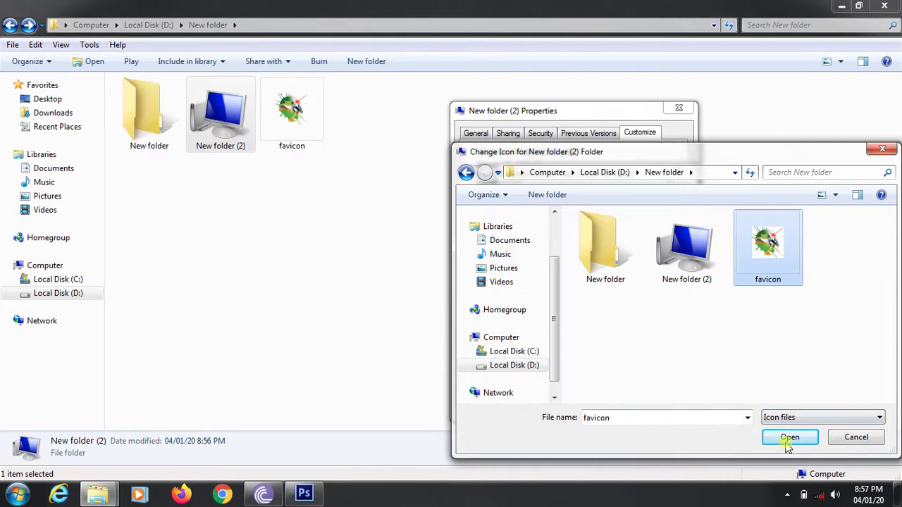
click(825, 420)
click(803, 437)
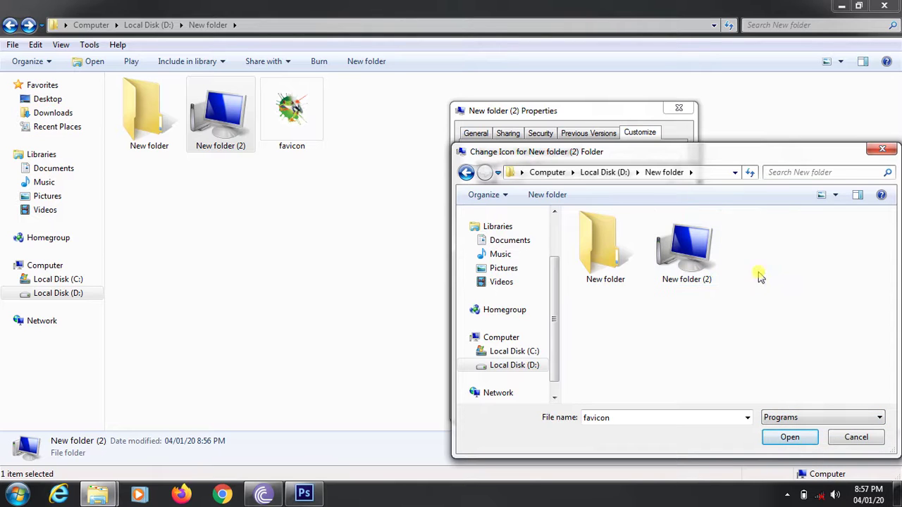
click(779, 417)
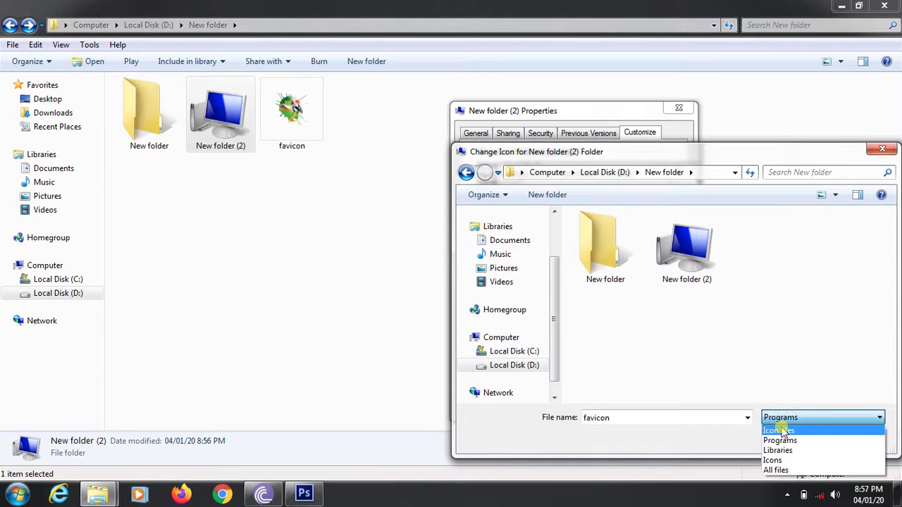
click(781, 427)
Step: Load the favicon file as the icon of New folder (2), apply it, and close the folder's properties
click(765, 262)
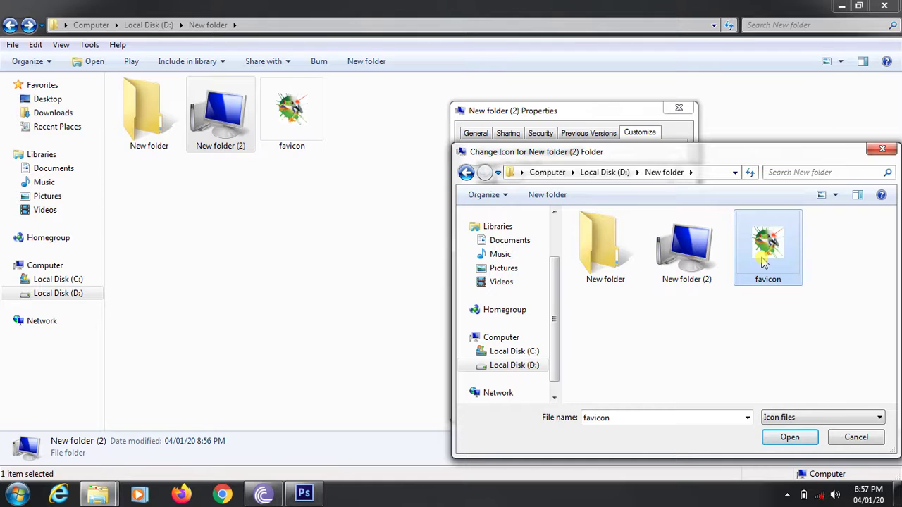
click(775, 437)
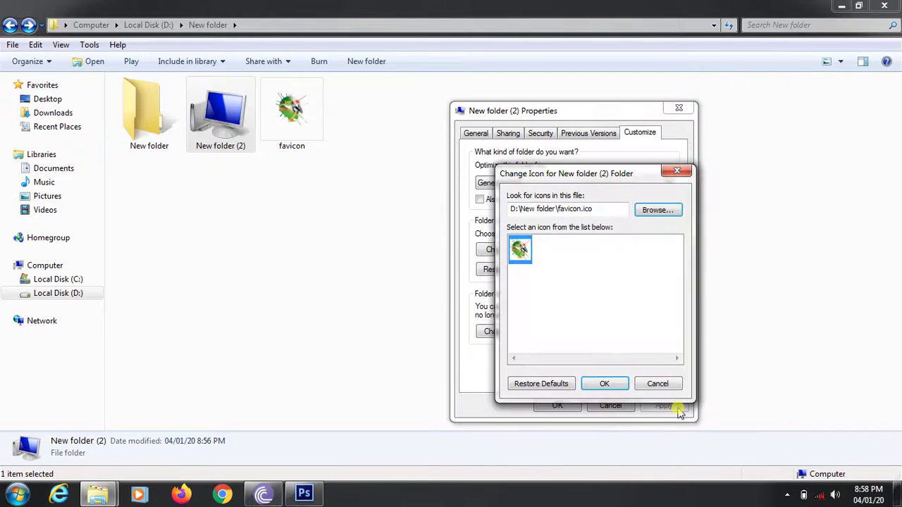
click(605, 384)
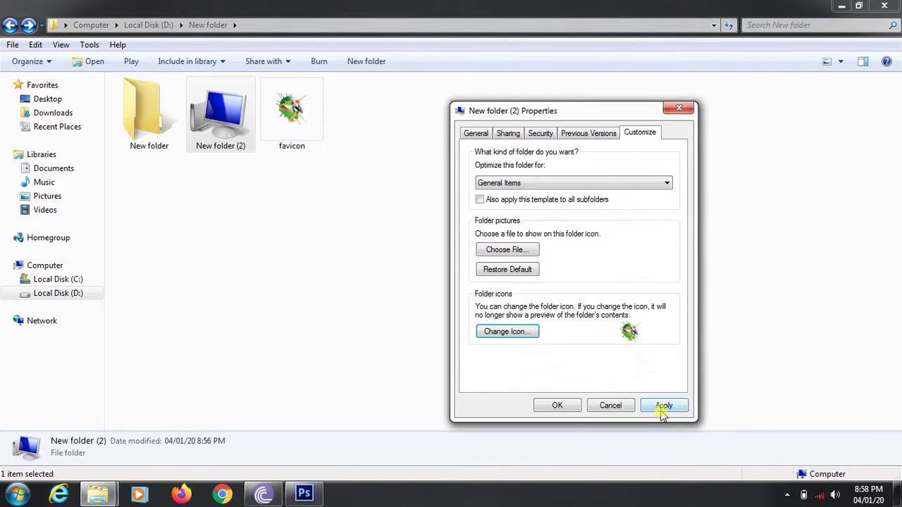
click(659, 407)
click(570, 406)
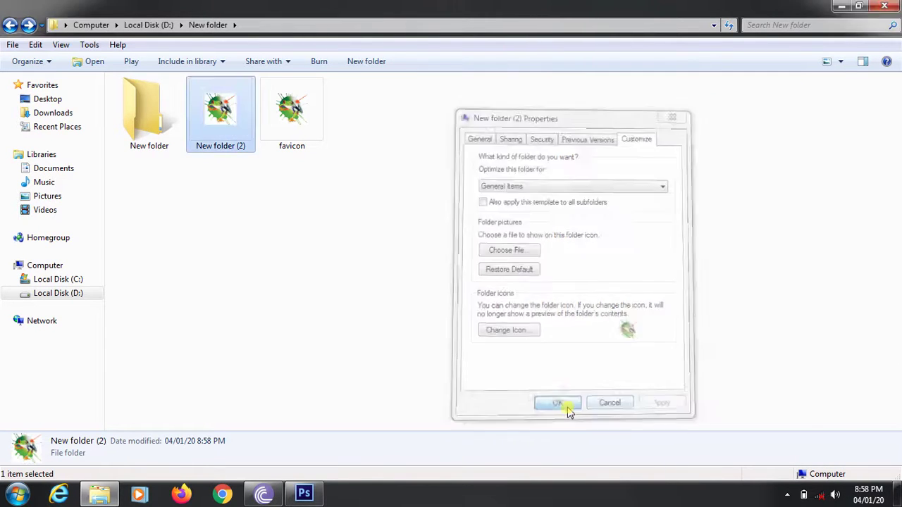
Step: Check the custom icon on New folder (2) and switch to Photoshop to view the frog image
click(187, 208)
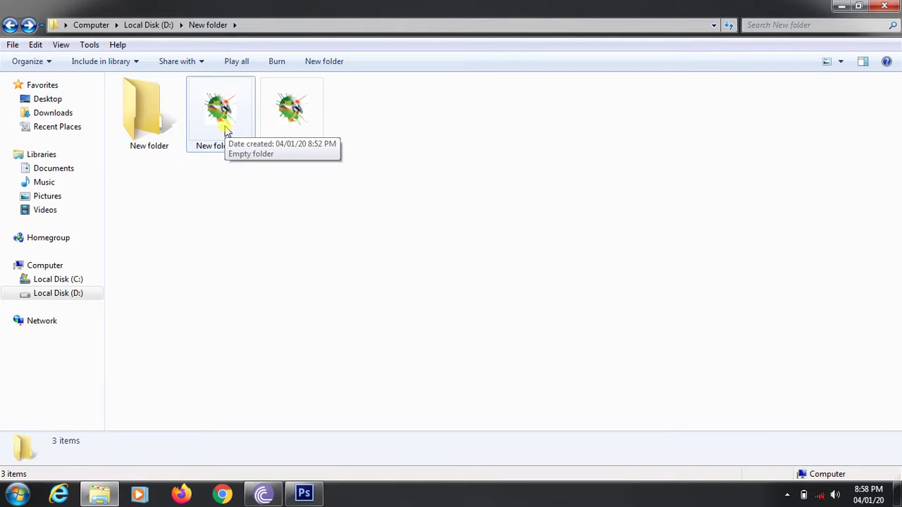
click(242, 119)
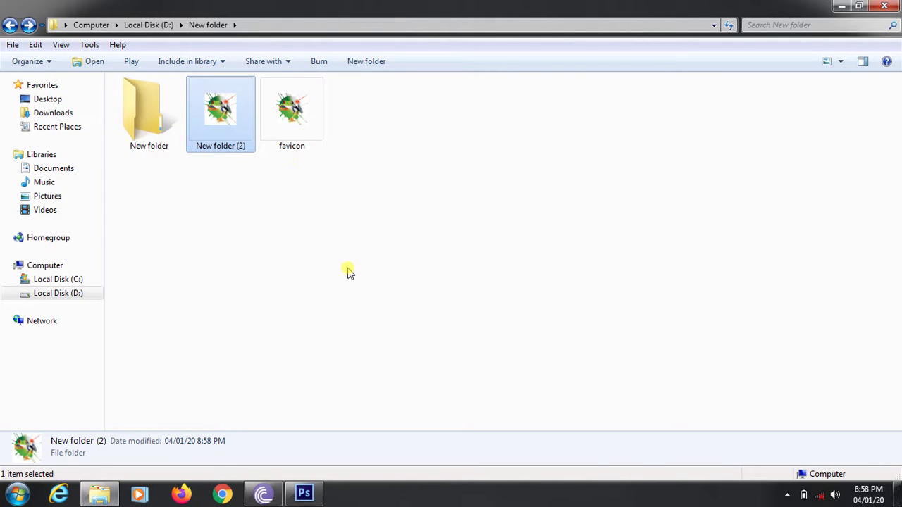
click(308, 495)
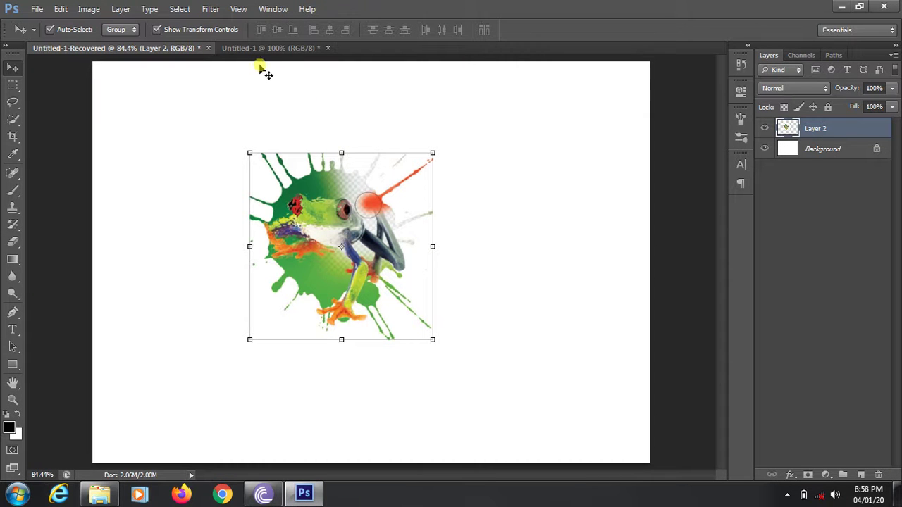